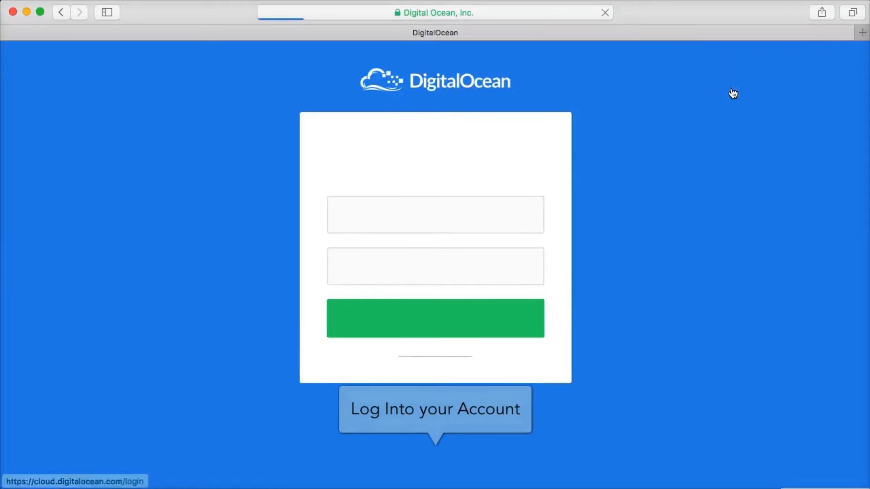
Log into DigitalOcean with the saved, autofilled account credentials
{"action": "left_click", "coordinate": [458, 320]}
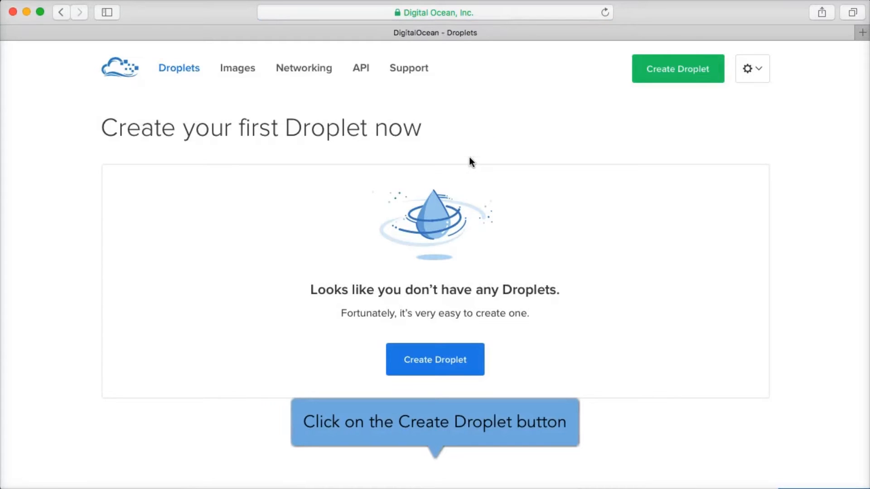
Begin a new droplet using the Ubuntu 14.04.4 x64 image
{"action": "left_click", "coordinate": [422, 363]}
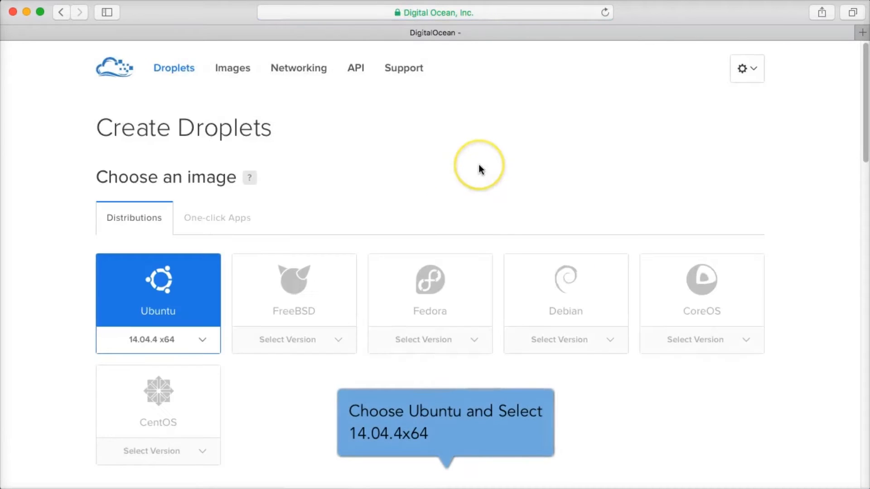
{"action": "left_click", "coordinate": [202, 339]}
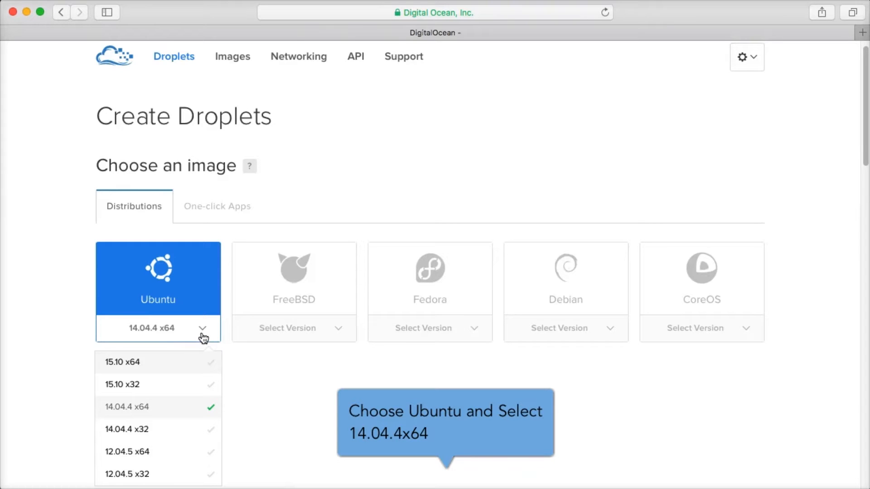
{"action": "left_click", "coordinate": [169, 408]}
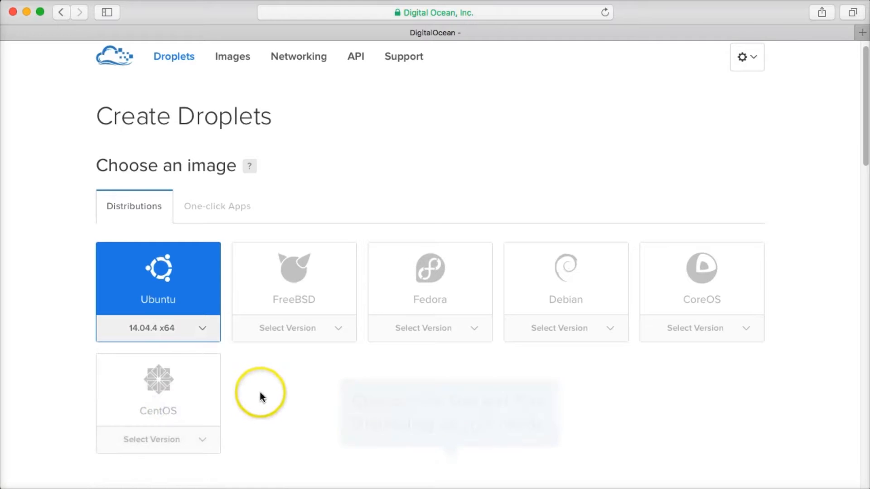
Pick the $5/mo 512 MB size and the San Francisco datacenter region
{"action": "scroll", "coordinate": [262, 398], "scroll_direction": "down", "scroll_amount": 5}
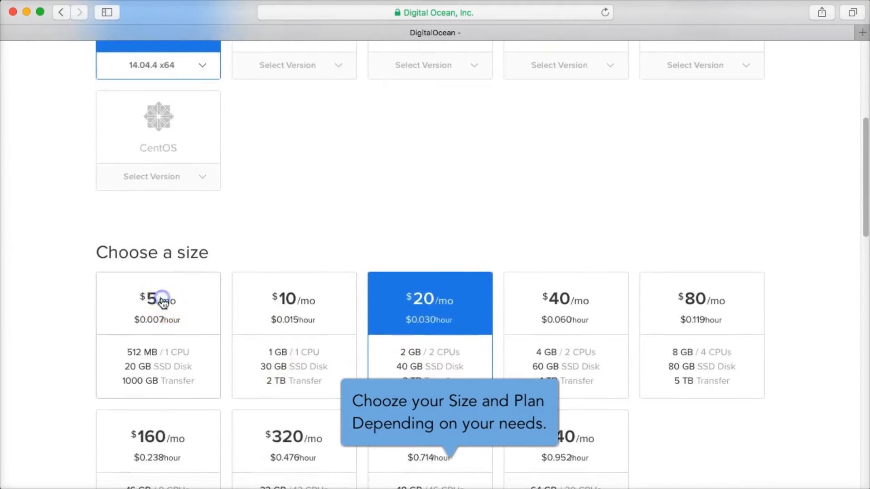
{"action": "left_click", "coordinate": [149, 313]}
{"action": "scroll", "coordinate": [393, 186], "scroll_direction": "down", "scroll_amount": 5}
{"action": "scroll", "coordinate": [394, 194], "scroll_direction": "down", "scroll_amount": 3}
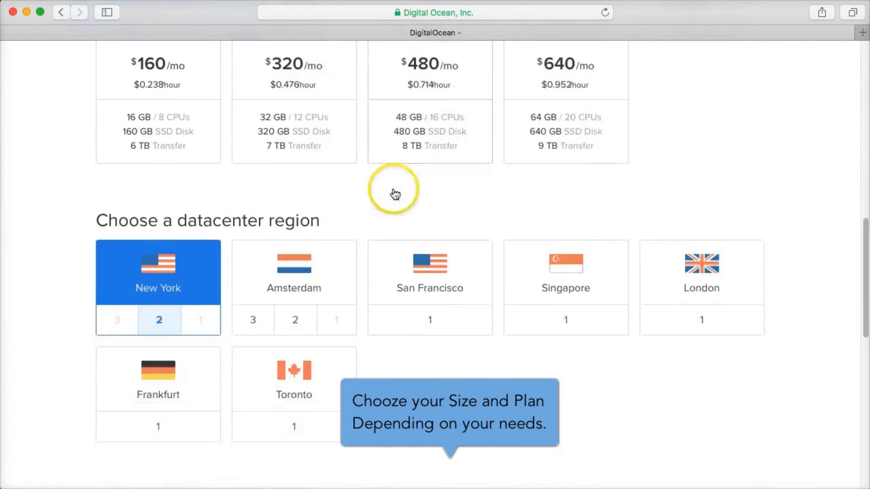
{"action": "left_click", "coordinate": [439, 313]}
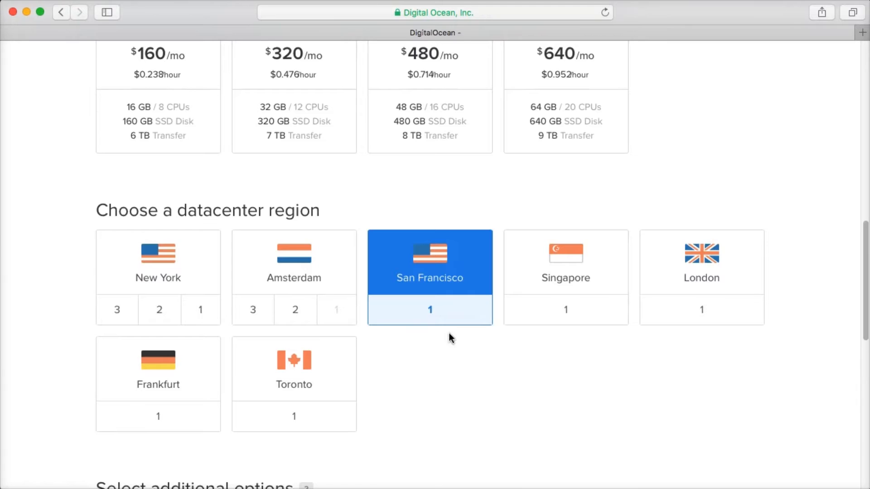
Replace the droplet's default hostname with DVS100sfo1
{"action": "scroll", "coordinate": [450, 337], "scroll_direction": "down", "scroll_amount": 6}
{"action": "scroll", "coordinate": [447, 338], "scroll_direction": "down", "scroll_amount": 4}
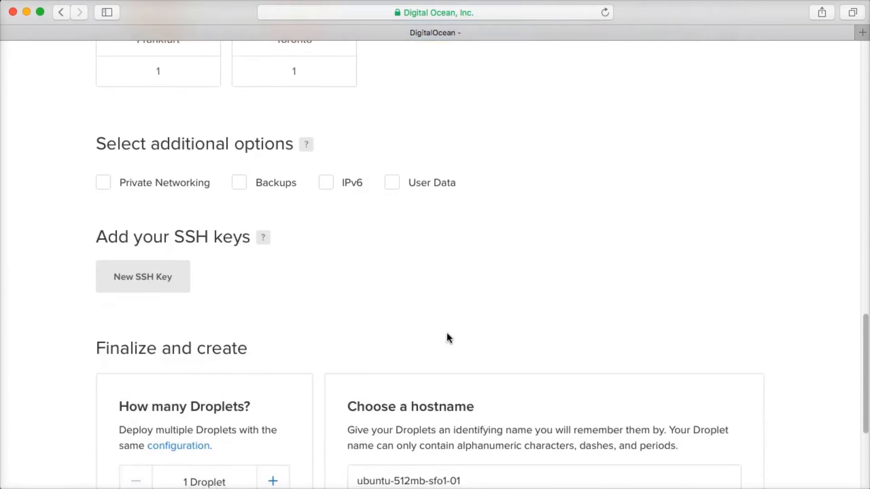
{"action": "scroll", "coordinate": [460, 312], "scroll_direction": "down", "scroll_amount": 2}
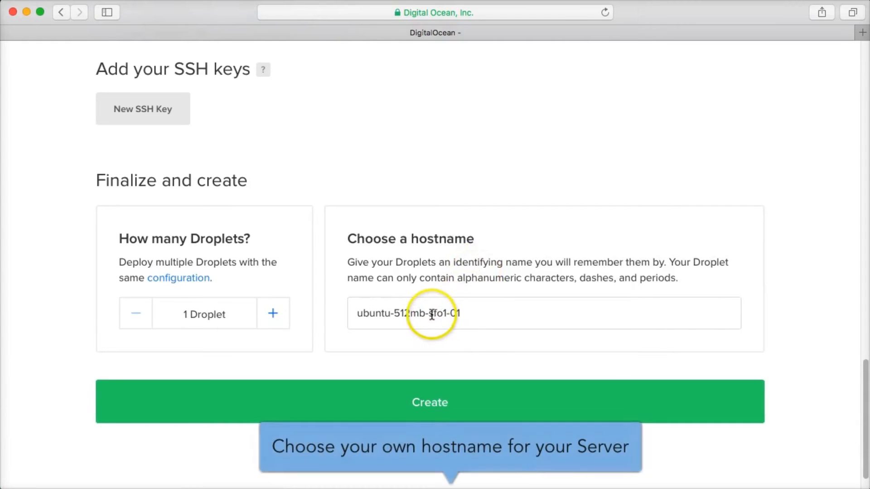
{"action": "left_click_drag", "start_coordinate": [465, 313], "coordinate": [305, 321]}
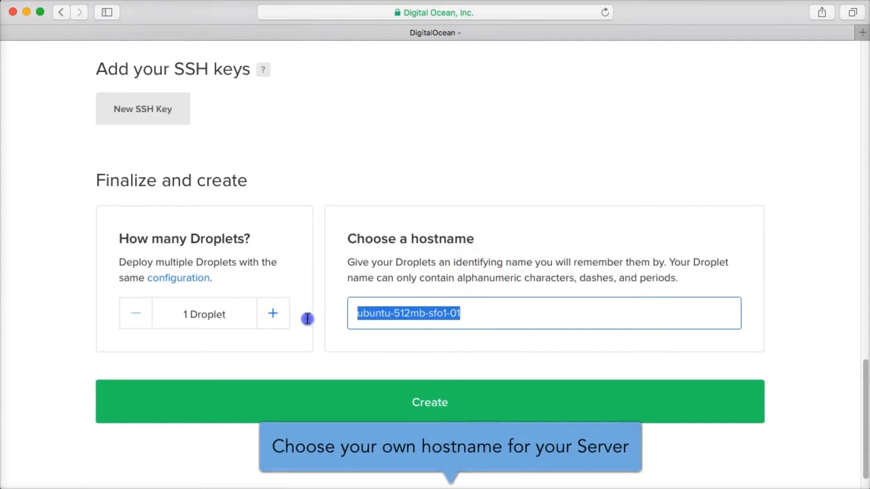
{"action": "type", "text": "DVS"}
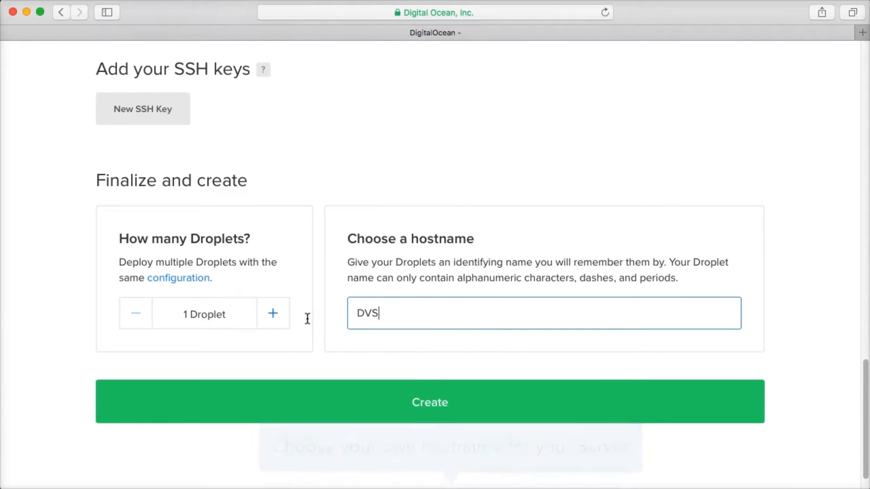
{"action": "type", "text": "100"}
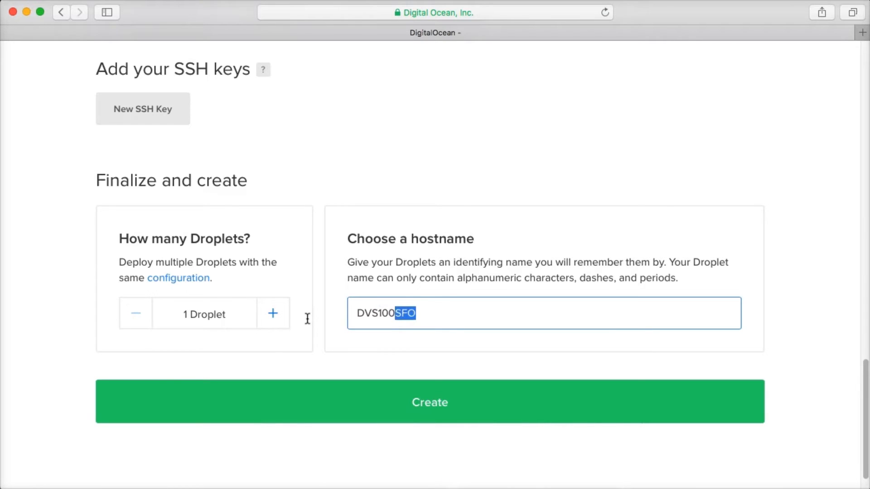
{"action": "scroll", "coordinate": [334, 321], "scroll_direction": "down", "scroll_amount": 1}
{"action": "left_click", "coordinate": [414, 311]}
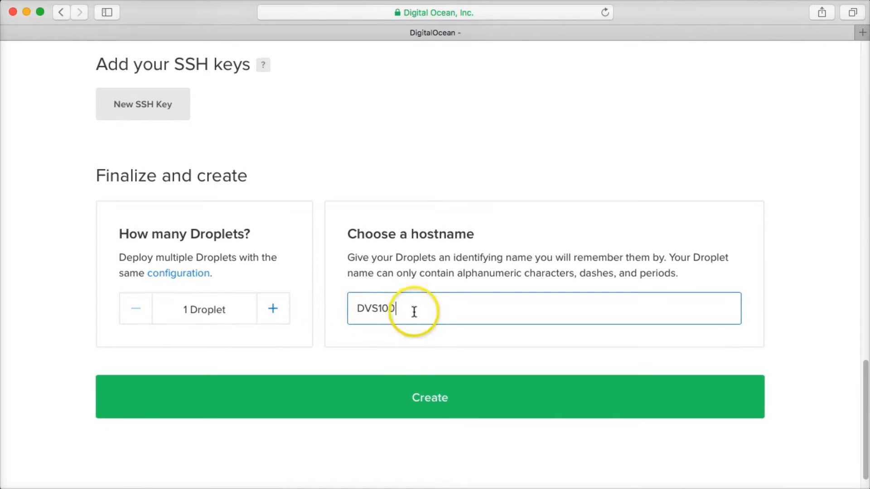
{"action": "type", "text": "sf"}
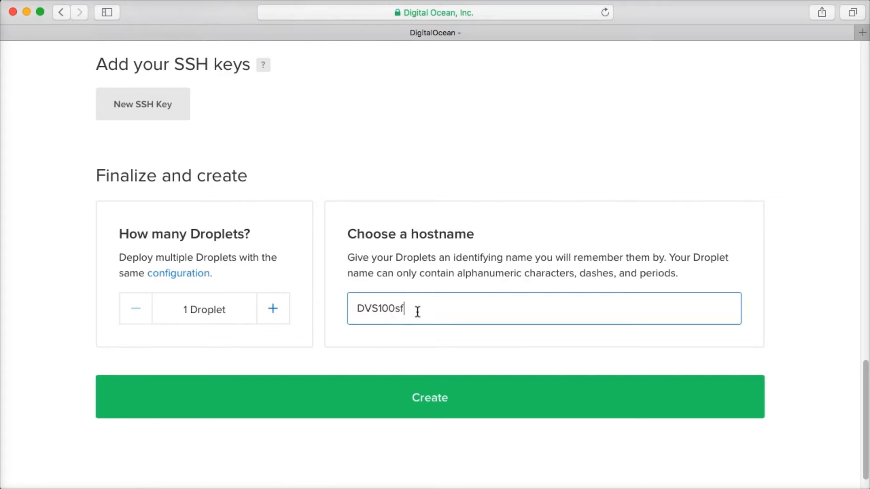
{"action": "type", "text": "o1"}
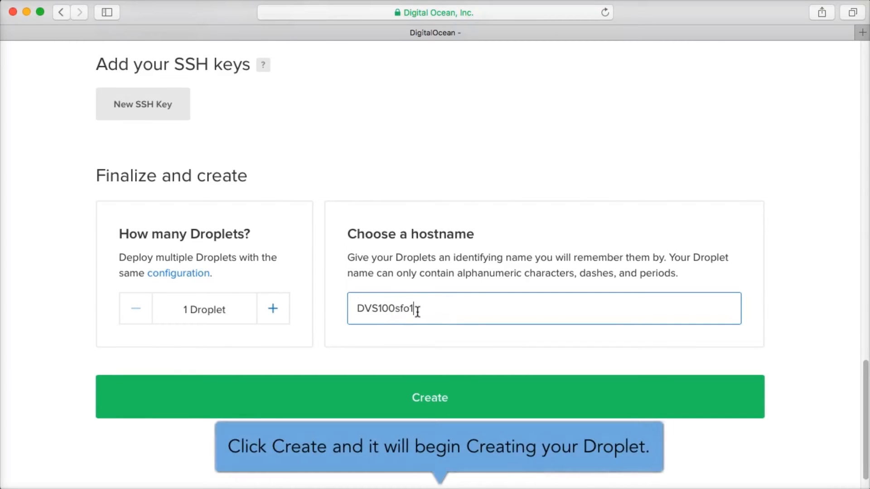
Create the droplet, then open DVS100sfo1's details and launch its Console Access
{"action": "left_click", "coordinate": [402, 396]}
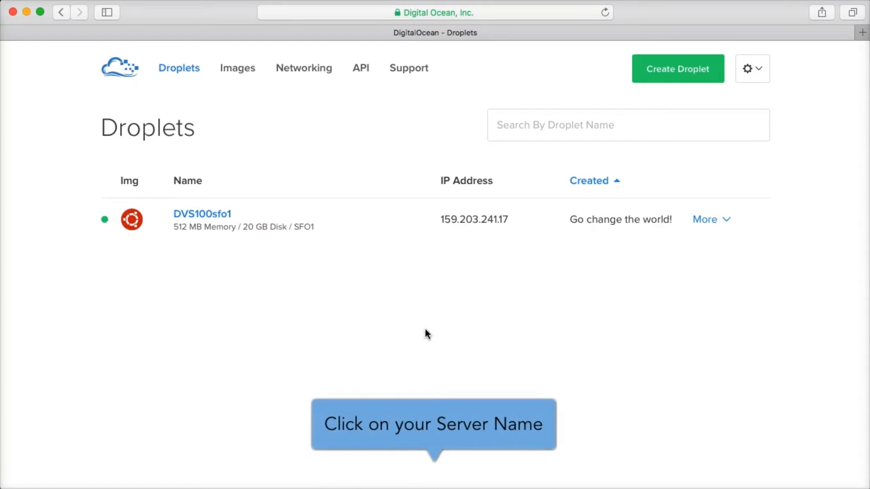
{"action": "left_click", "coordinate": [208, 214]}
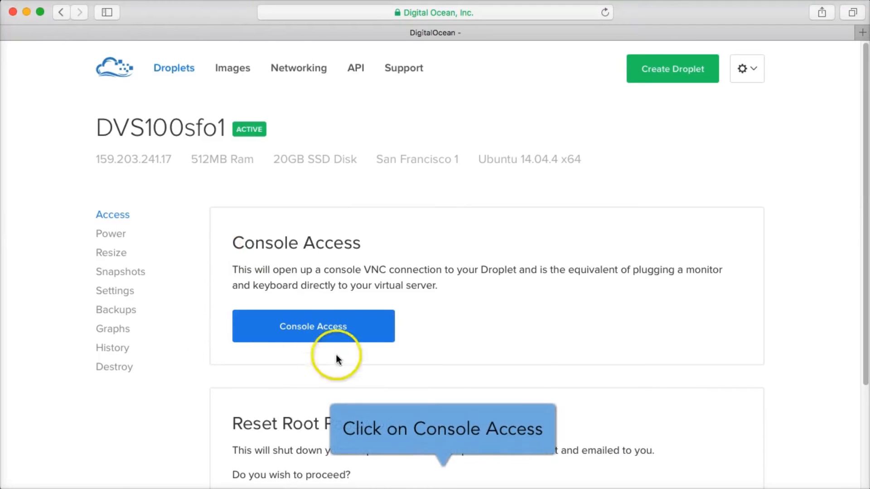
{"action": "left_click", "coordinate": [329, 328]}
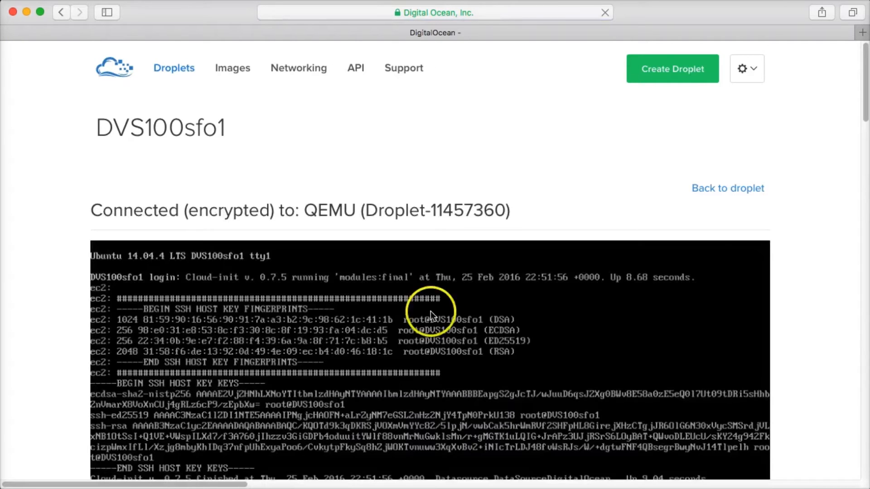
Enter root as the login name at the droplet console's login prompt
{"action": "scroll", "coordinate": [797, 265], "scroll_direction": "down", "scroll_amount": 2}
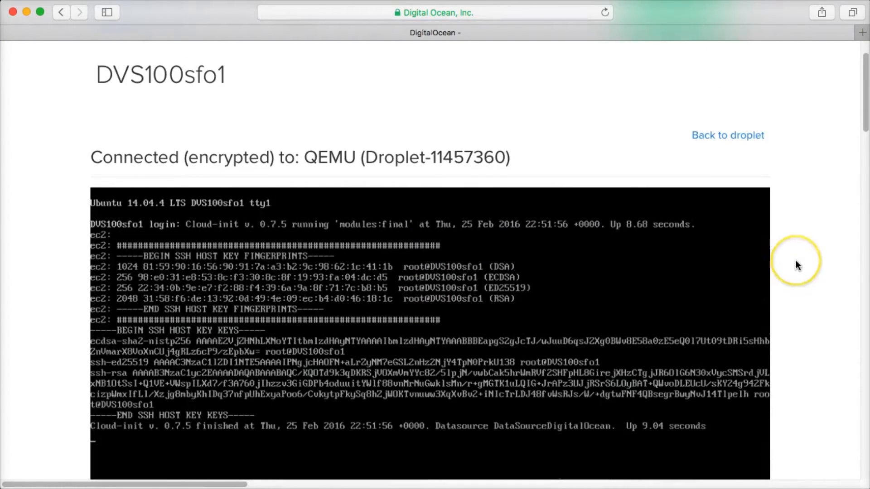
{"action": "scroll", "coordinate": [797, 264], "scroll_direction": "down", "scroll_amount": 5}
{"action": "key", "text": "Return"}
{"action": "type", "text": "root"}
{"action": "key", "text": "Return"}
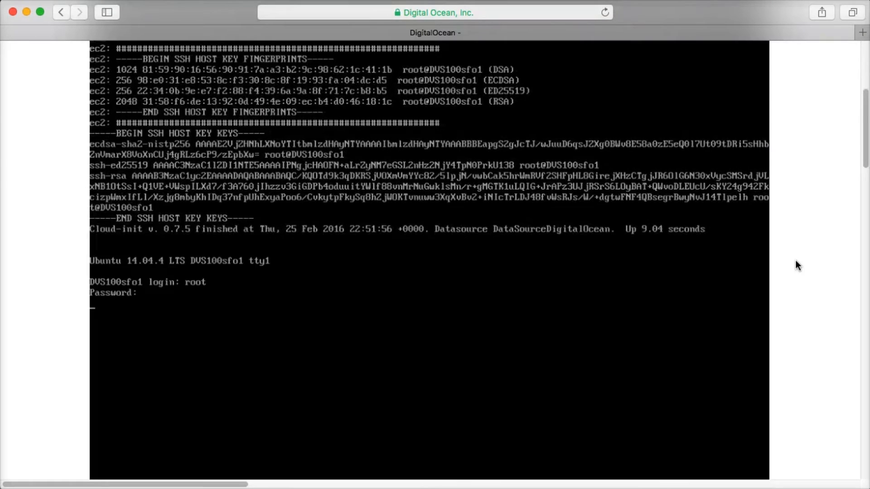
{"action": "left_click", "coordinate": [487, 335]}
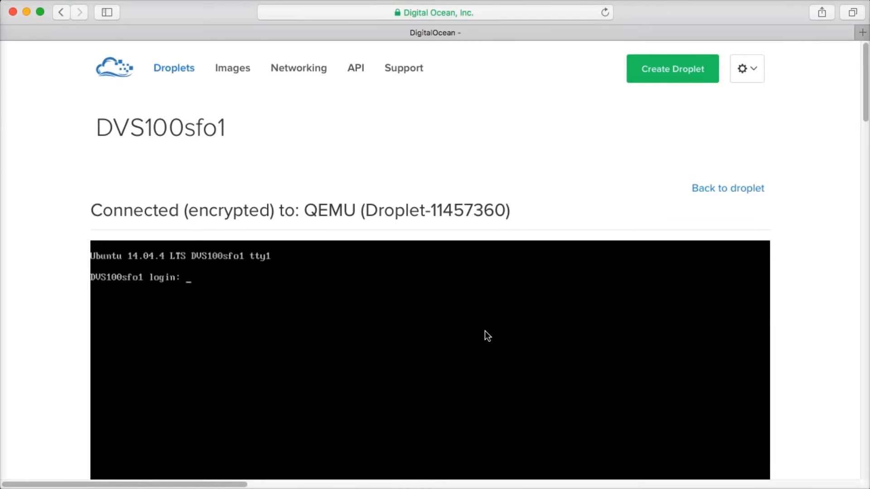
{"action": "type", "text": "root"}
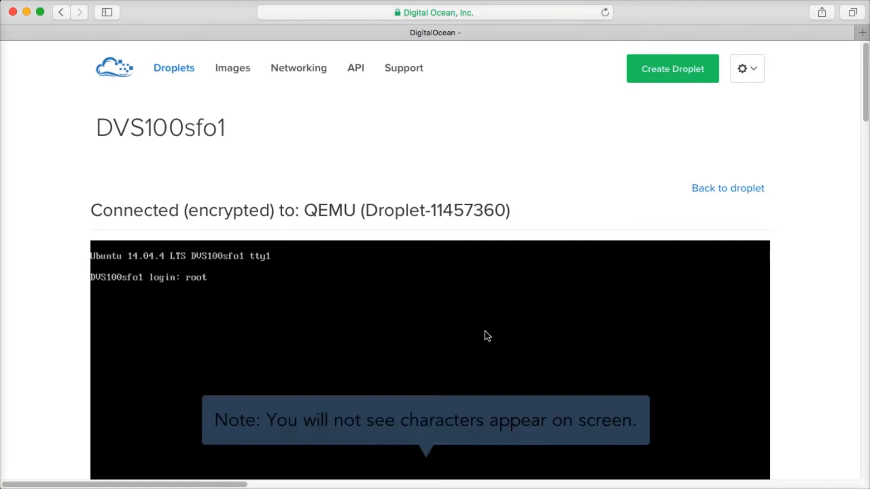
{"action": "key", "text": "Return"}
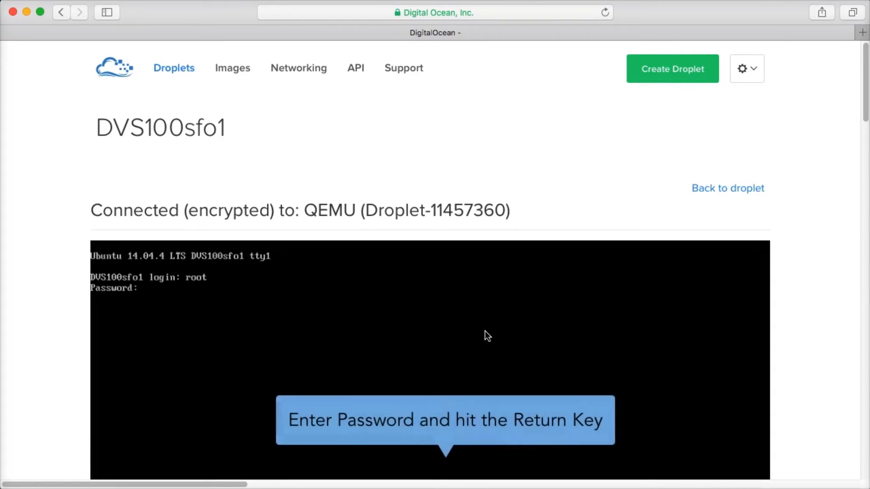
Submit the emailed root password, then set and confirm a new root password
{"action": "key", "text": "Return"}
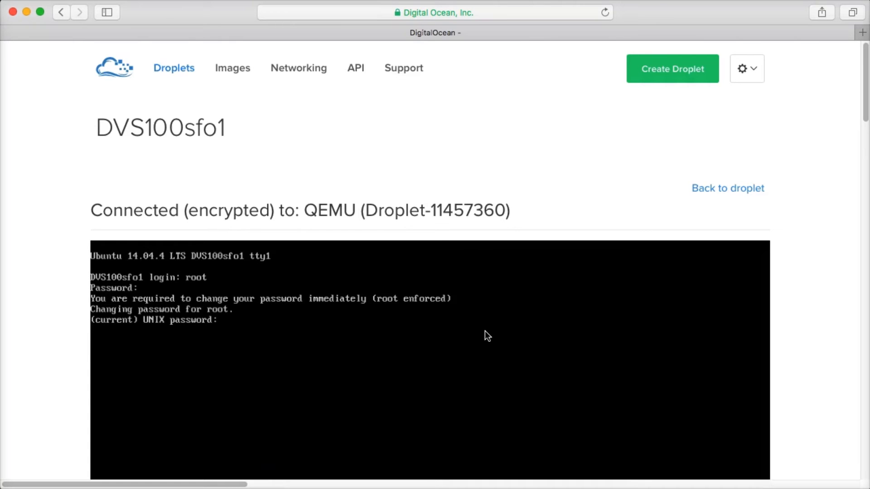
{"action": "key", "text": "Return"}
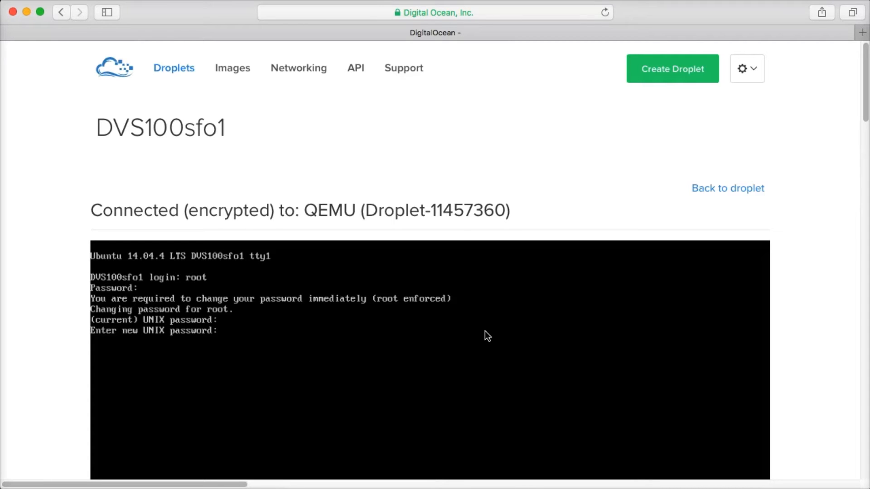
{"action": "key", "text": "Return"}
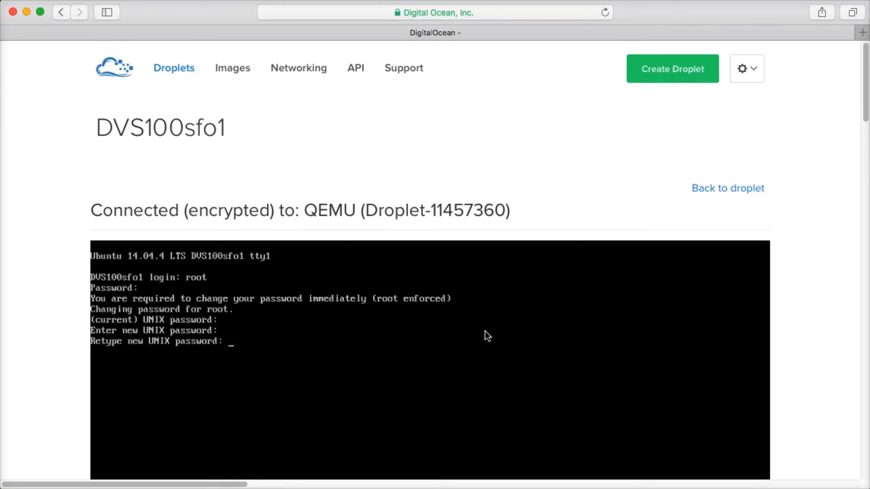
{"action": "key", "text": "Return"}
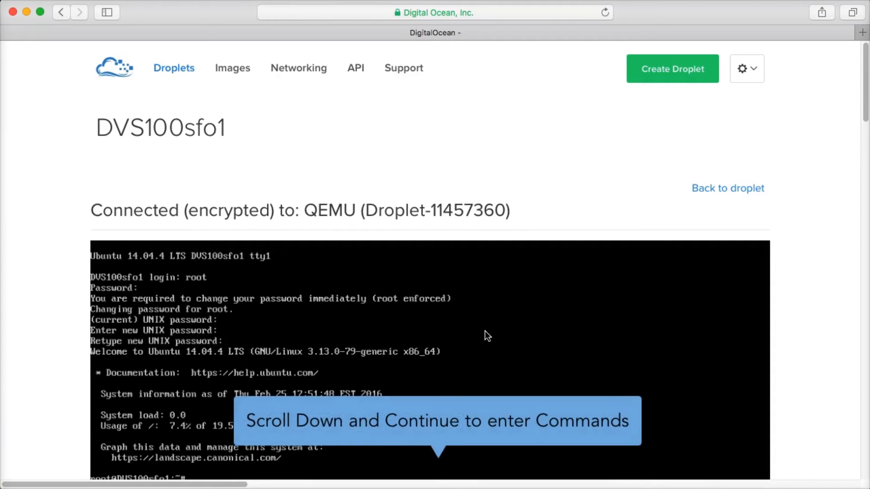
{"action": "scroll", "coordinate": [802, 307], "scroll_direction": "down", "scroll_amount": 3}
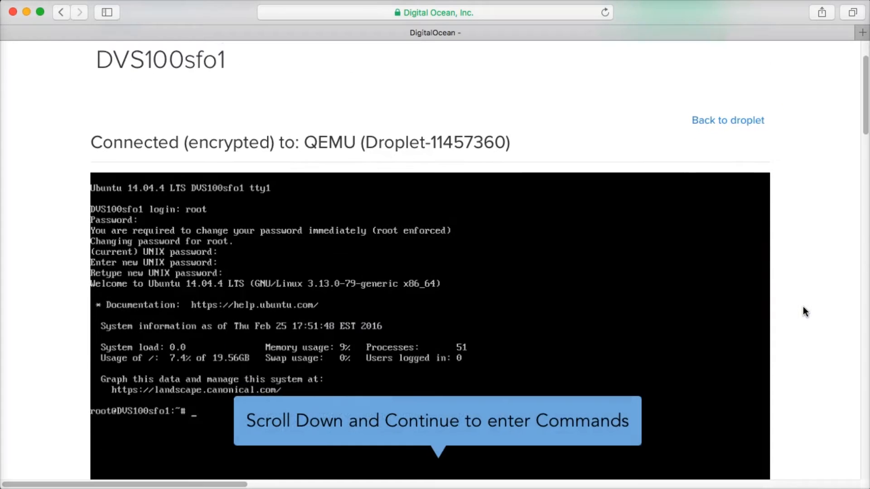
{"action": "scroll", "coordinate": [803, 307], "scroll_direction": "down", "scroll_amount": 1}
{"action": "scroll", "coordinate": [803, 311], "scroll_direction": "down", "scroll_amount": 1}
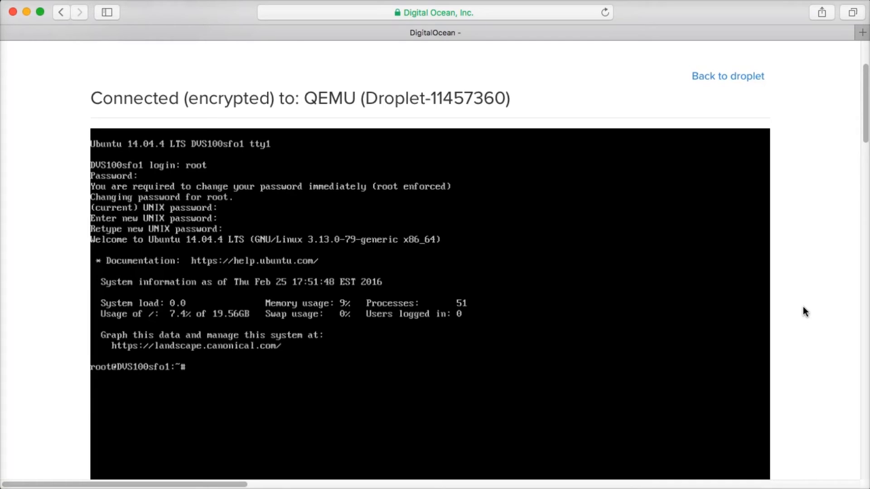
{"action": "key", "text": "Return"}
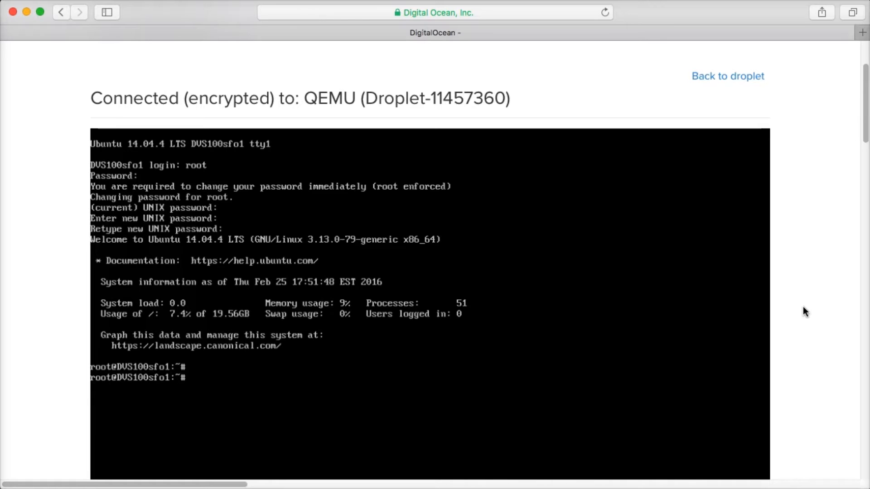
{"action": "type", "text": "wget http://"}
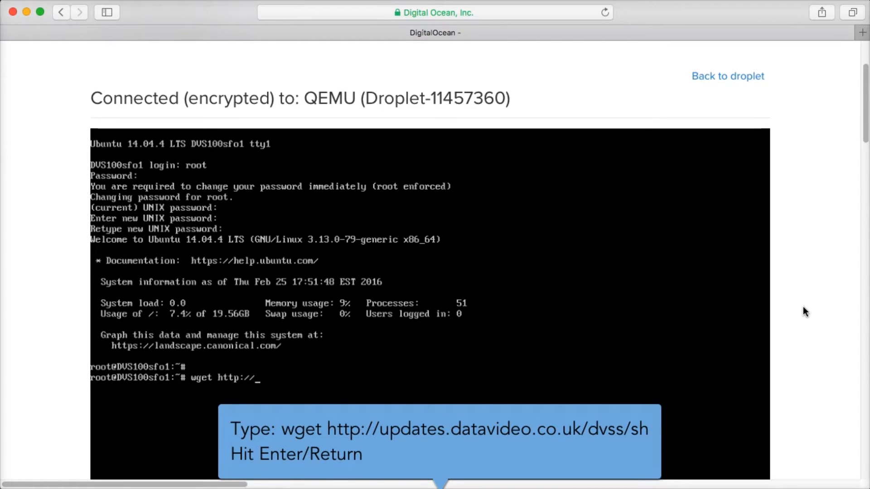
{"action": "type", "text": "updates.datavideo.co.uk/dv"}
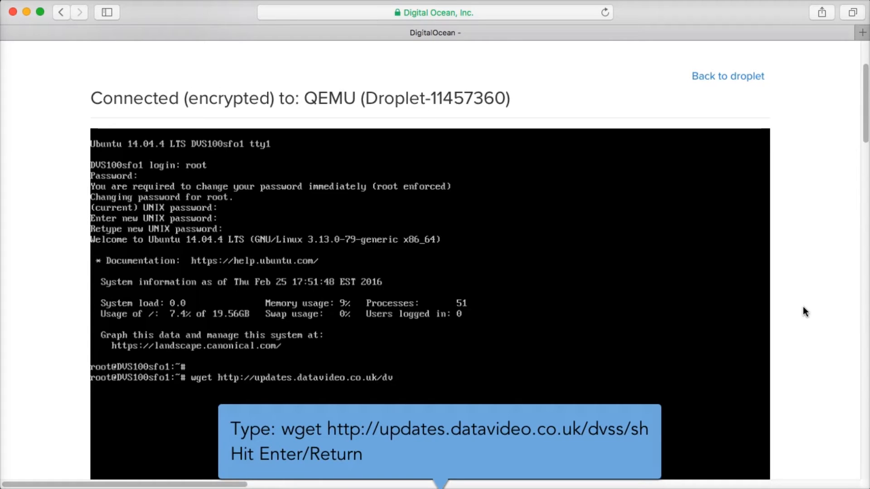
{"action": "type", "text": "ss.sh"}
{"action": "key", "text": "Return"}
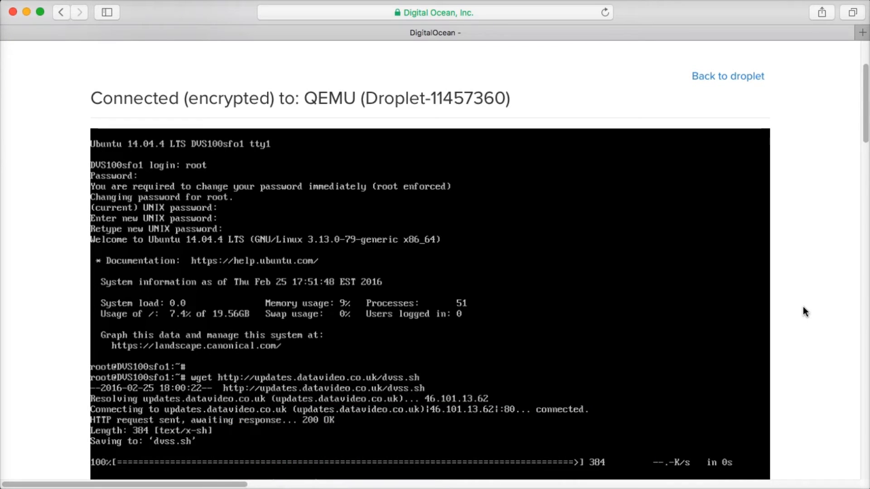
Run bash dvss.sh until DATAVIDEO STREAM SERVER INSTALL COMPLETE appears
{"action": "left_click", "coordinate": [866, 134]}
{"action": "left_click_drag", "start_coordinate": [865, 154], "coordinate": [866, 161]}
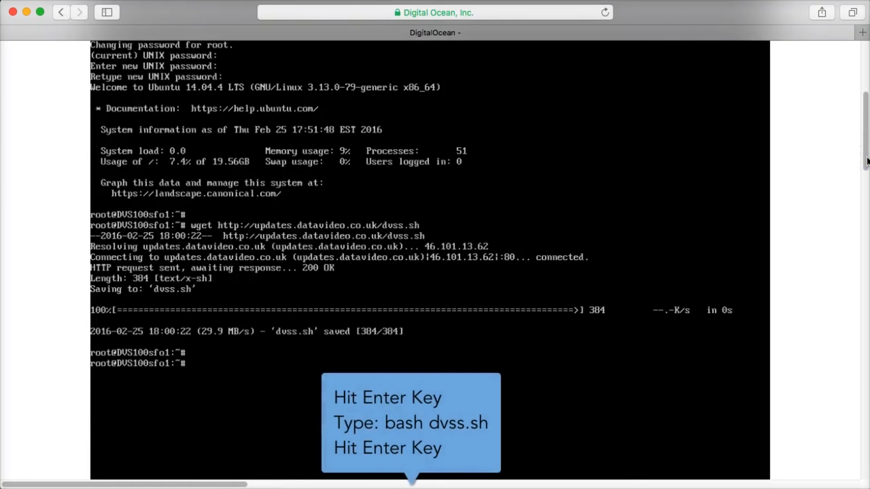
{"action": "type", "text": "bash dvss.sh"}
{"action": "key", "text": "Return"}
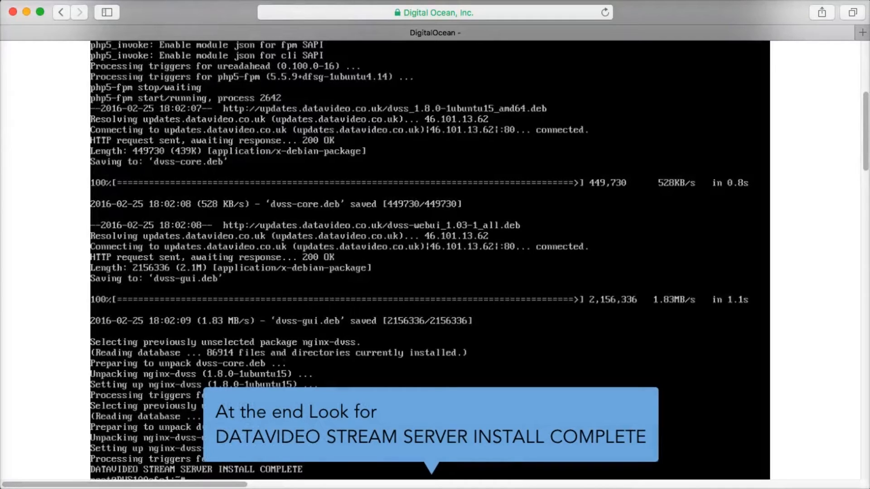
Select the droplet's Public IP Address and copy it
{"action": "left_click_drag", "start_coordinate": [865, 151], "coordinate": [865, 191]}
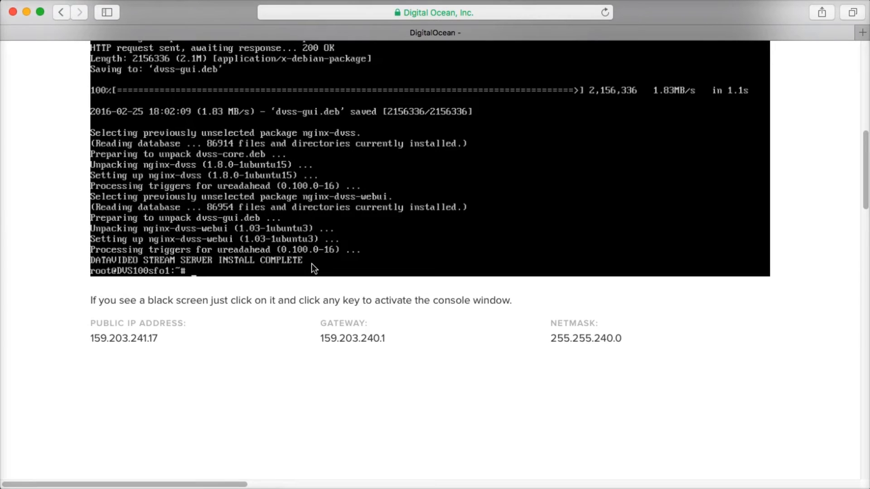
{"action": "left_click_drag", "start_coordinate": [166, 339], "coordinate": [86, 340]}
{"action": "right_click", "coordinate": [103, 343]}
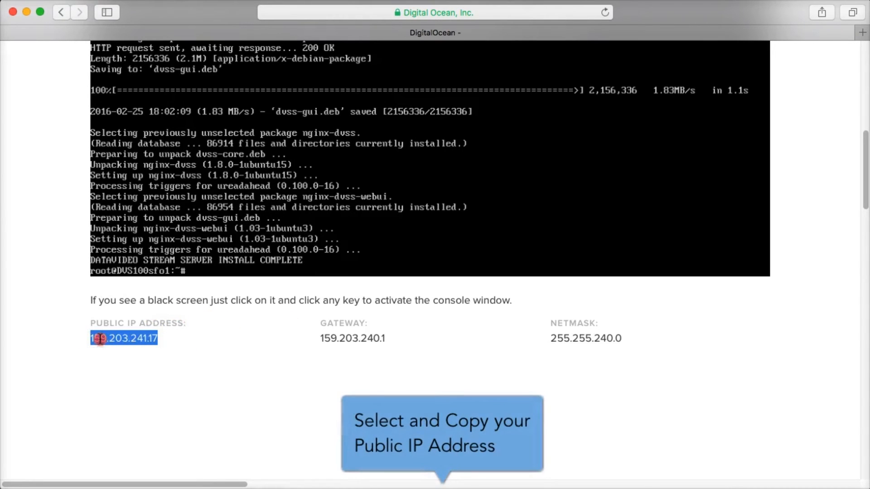
{"action": "left_click", "coordinate": [125, 379]}
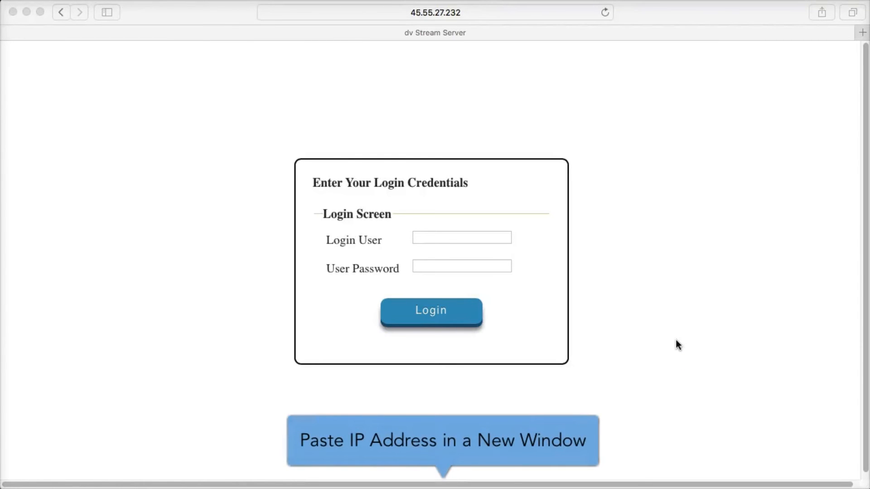
Sign in to dv Stream Server with the default administrator user name and password, declining Safari's password save
{"action": "left_click", "coordinate": [490, 240]}
{"action": "type", "text": "a"}
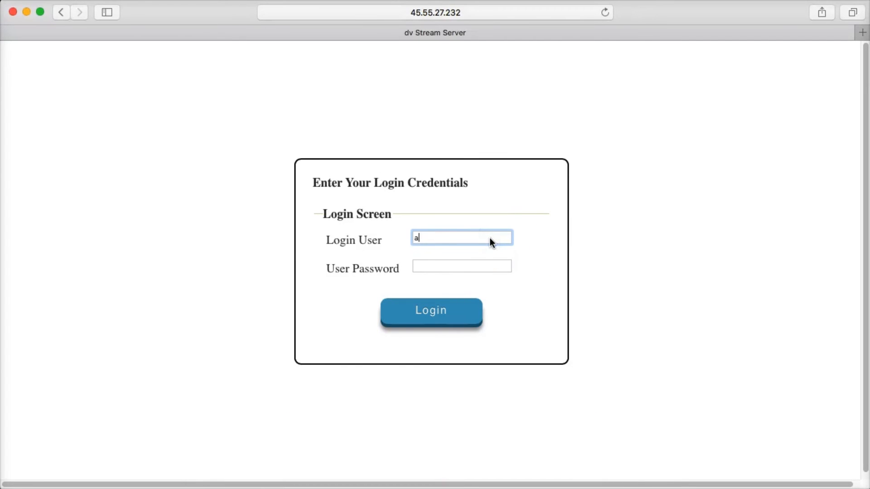
{"action": "type", "text": "dmin"}
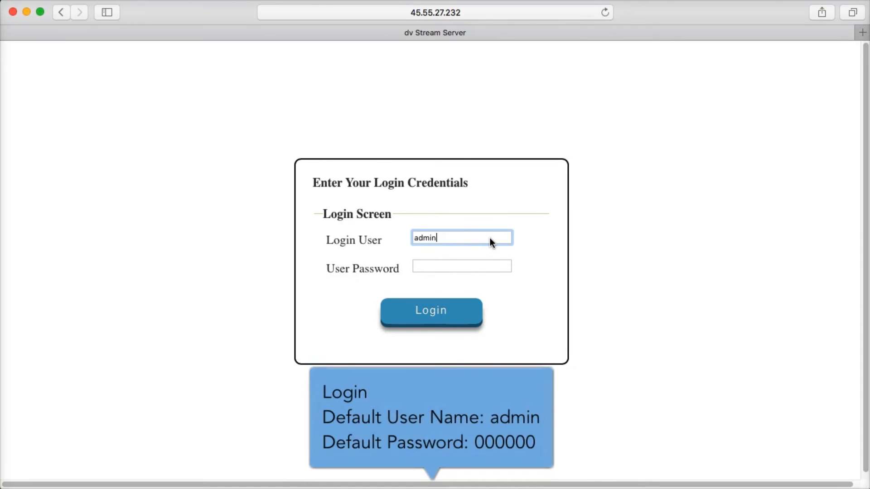
{"action": "key", "text": "Tab"}
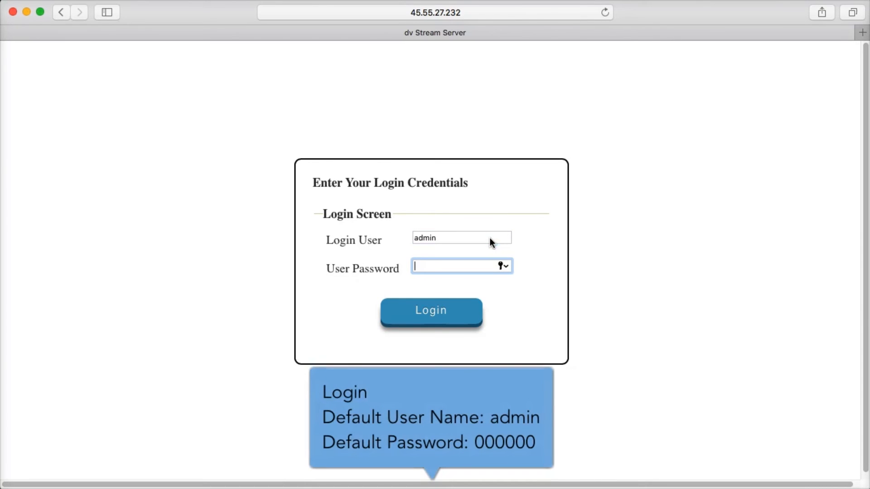
{"action": "type", "text": "000000"}
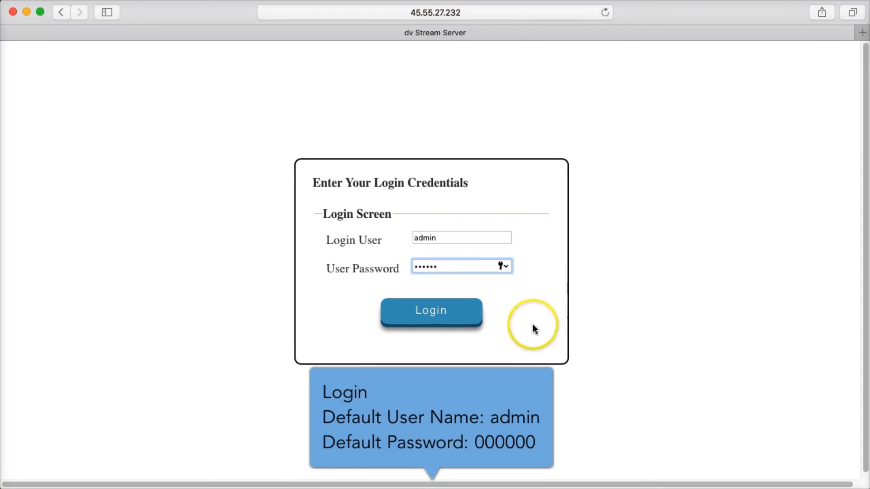
{"action": "left_click", "coordinate": [460, 320]}
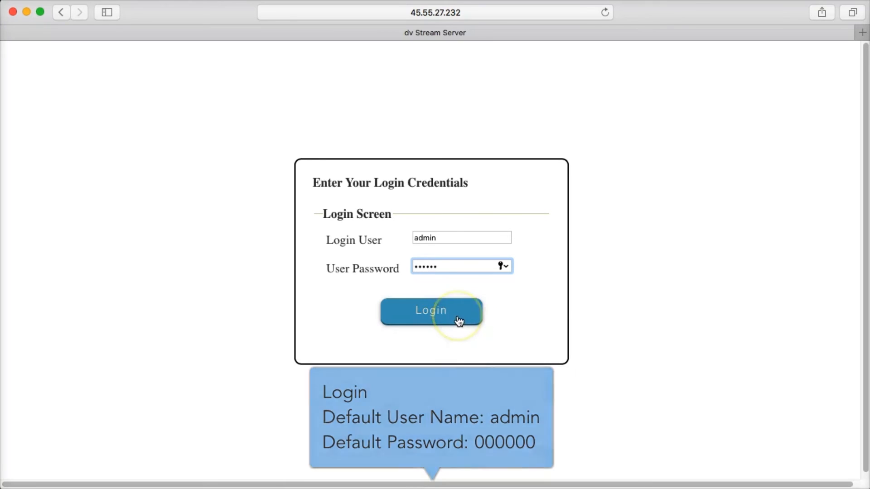
{"action": "left_click", "coordinate": [459, 321]}
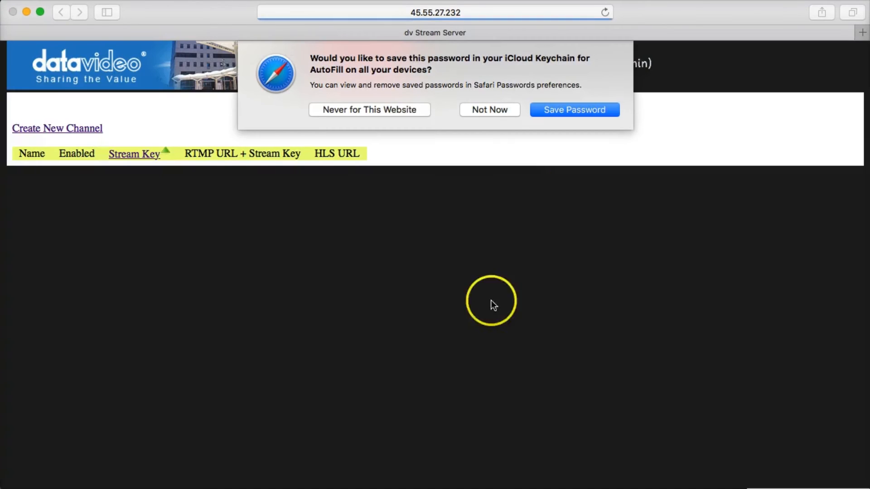
{"action": "left_click", "coordinate": [491, 110]}
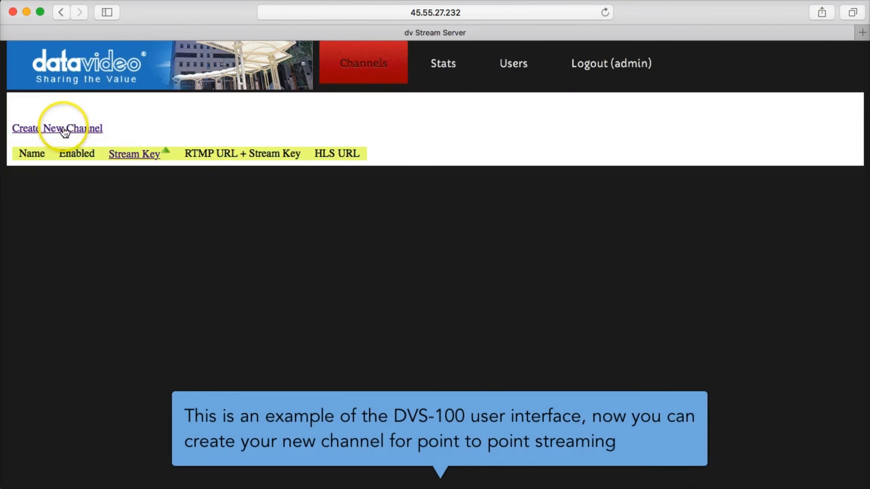
Create a new channel, rename it from new_channel to DVS-100, save it, and return to the Channels list
{"action": "left_click", "coordinate": [62, 131]}
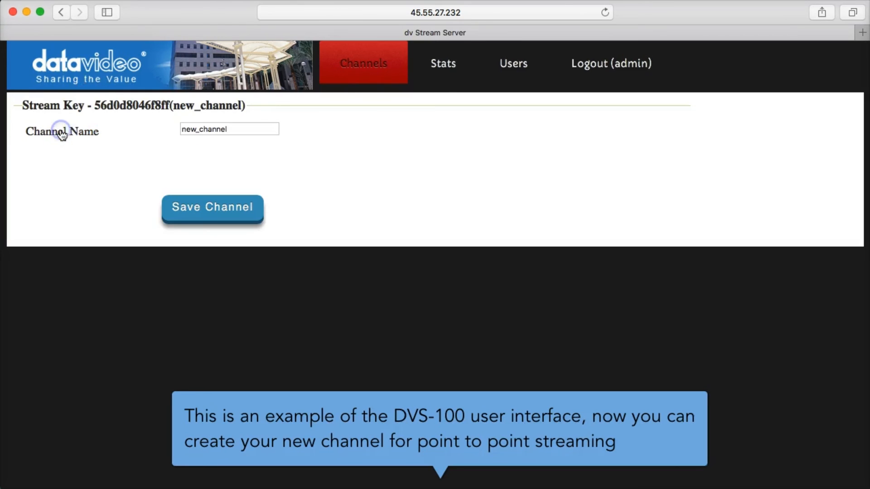
{"action": "left_click", "coordinate": [247, 129]}
{"action": "left_click_drag", "start_coordinate": [264, 129], "coordinate": [168, 128]}
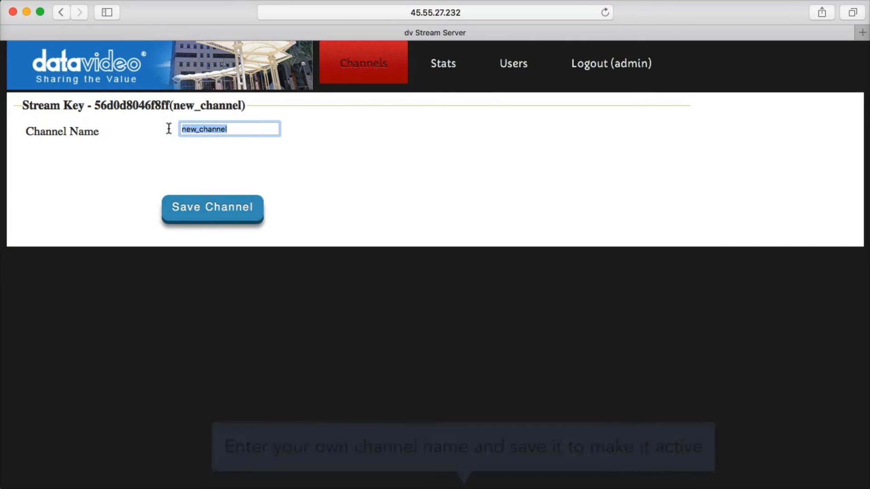
{"action": "type", "text": "DVS"}
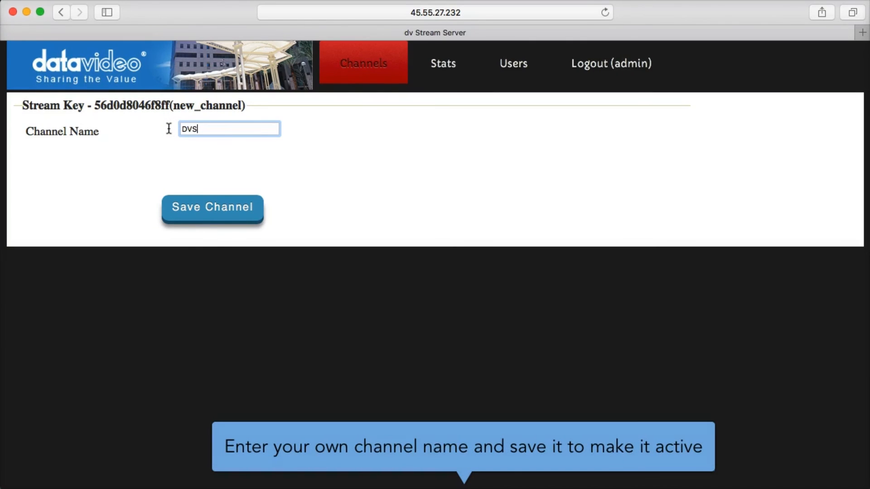
{"action": "type", "text": "-100"}
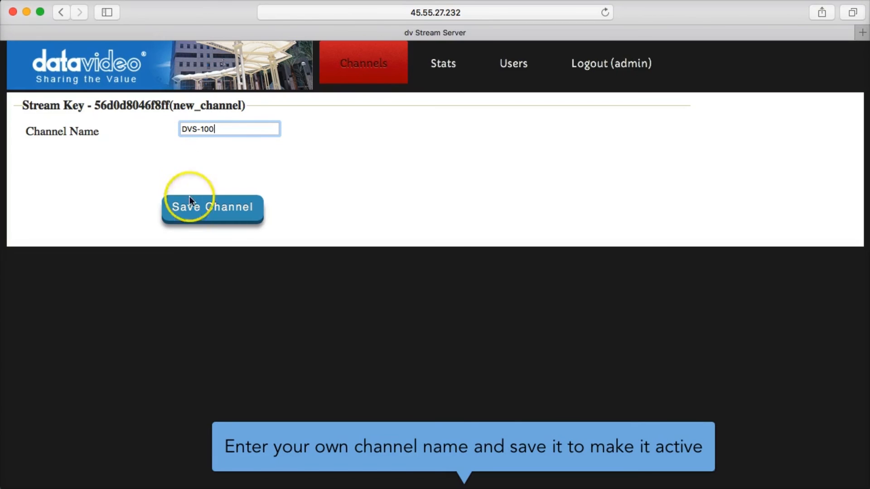
{"action": "left_click", "coordinate": [194, 209]}
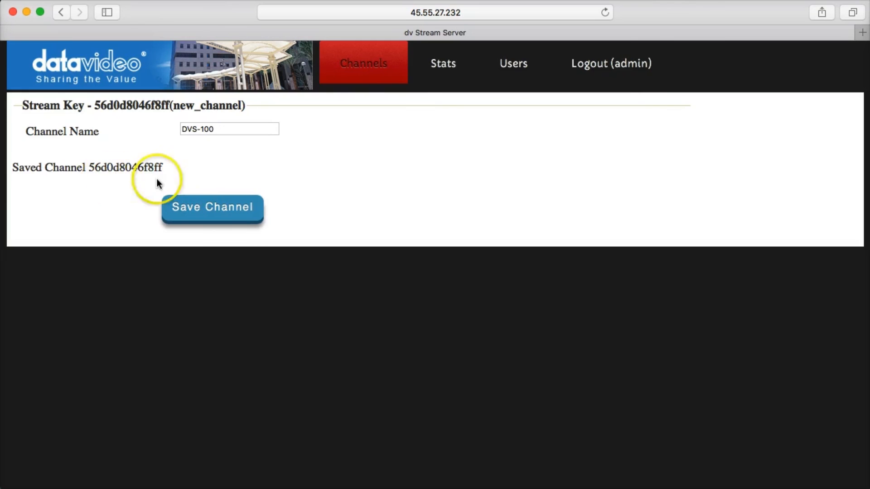
{"action": "left_click", "coordinate": [361, 66]}
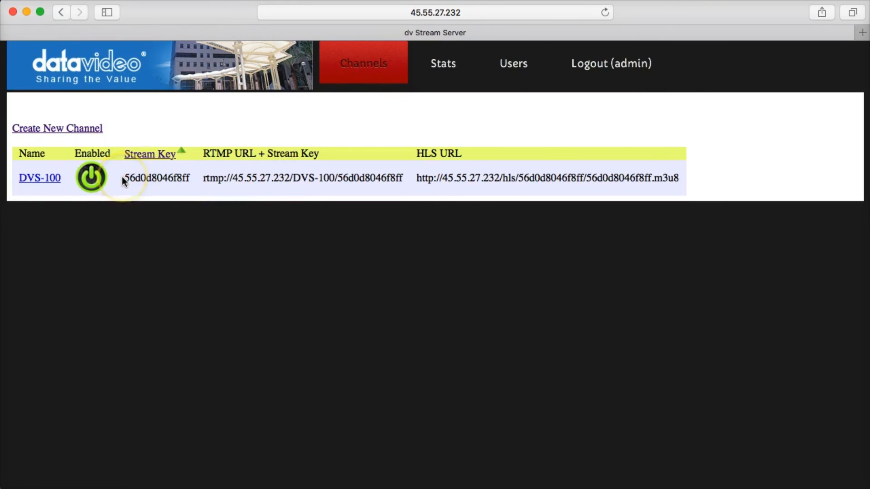
{"action": "left_click_drag", "start_coordinate": [124, 177], "coordinate": [193, 178]}
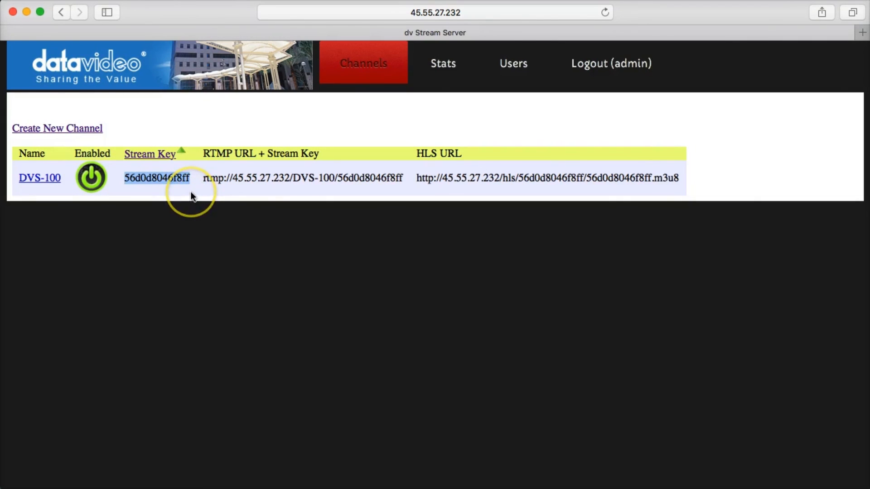
{"action": "left_click", "coordinate": [246, 252]}
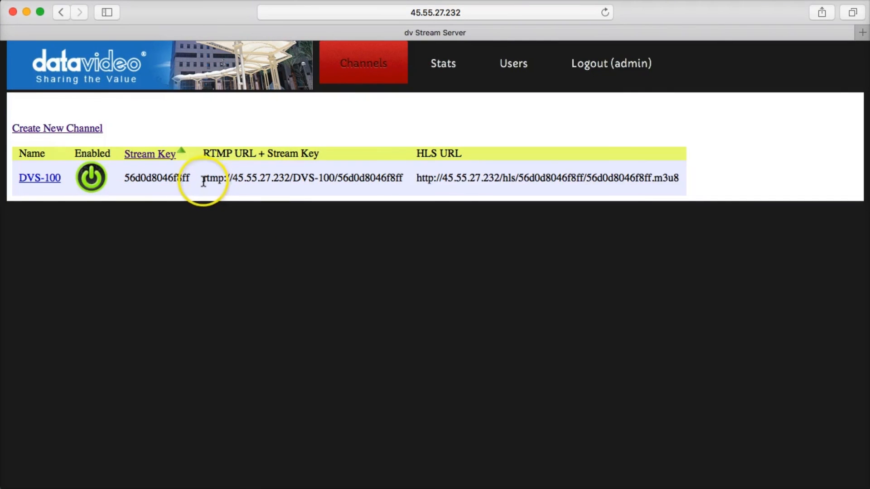
{"action": "left_click_drag", "start_coordinate": [203, 178], "coordinate": [402, 179]}
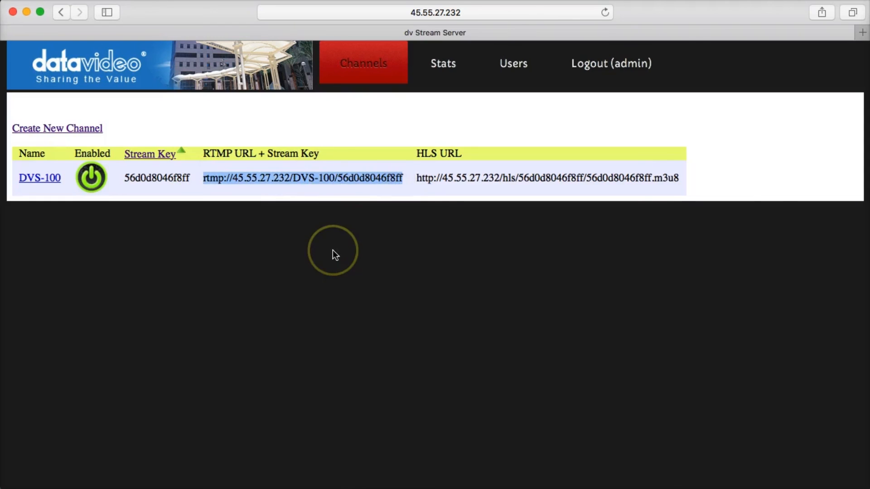
{"action": "left_click", "coordinate": [407, 195]}
{"action": "left_click_drag", "start_coordinate": [415, 178], "coordinate": [679, 175]}
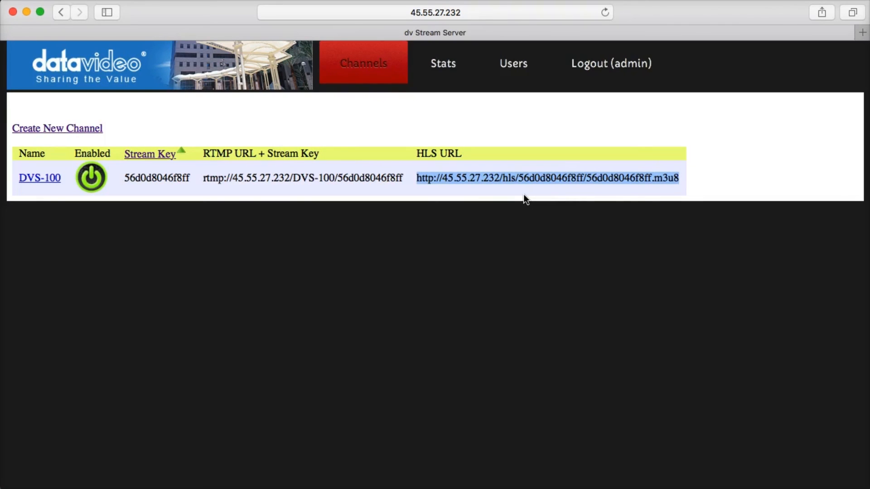
{"action": "left_click", "coordinate": [410, 247]}
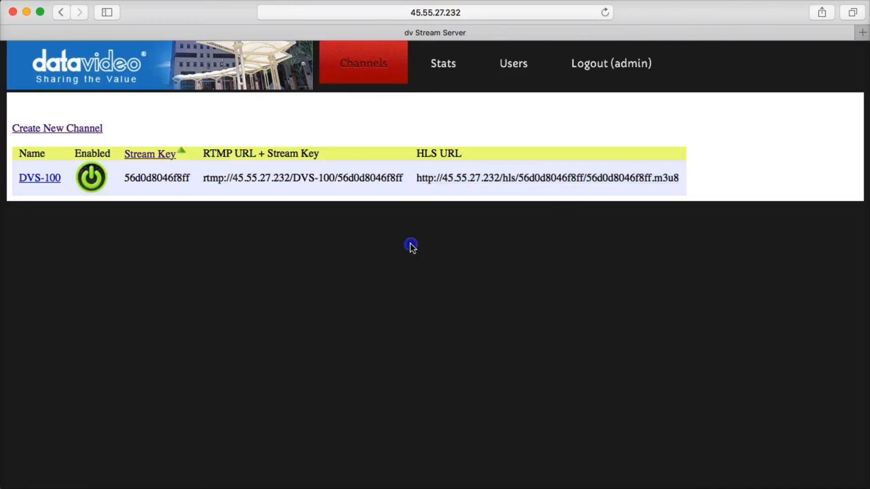